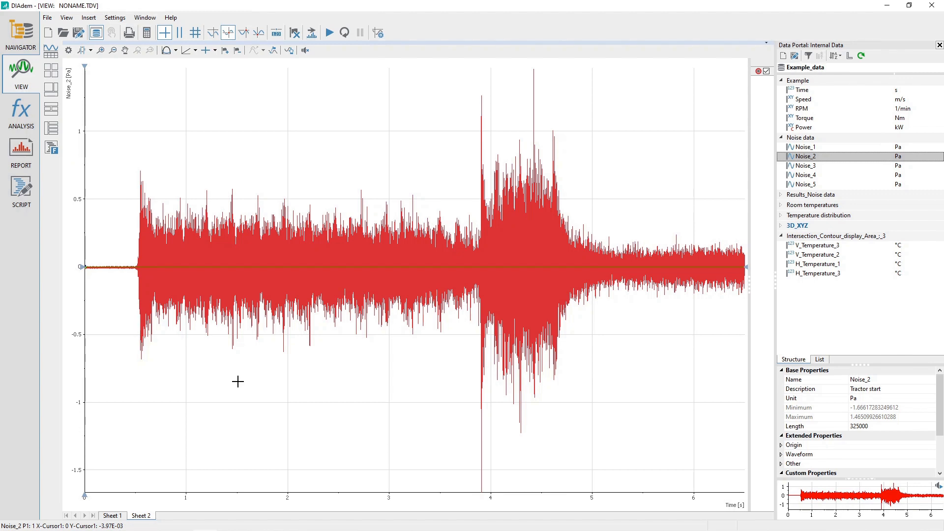
# Return to Sheet 1 and add a new empty sheet at the end of the VIEW worksheets
pyautogui.click(116, 515)
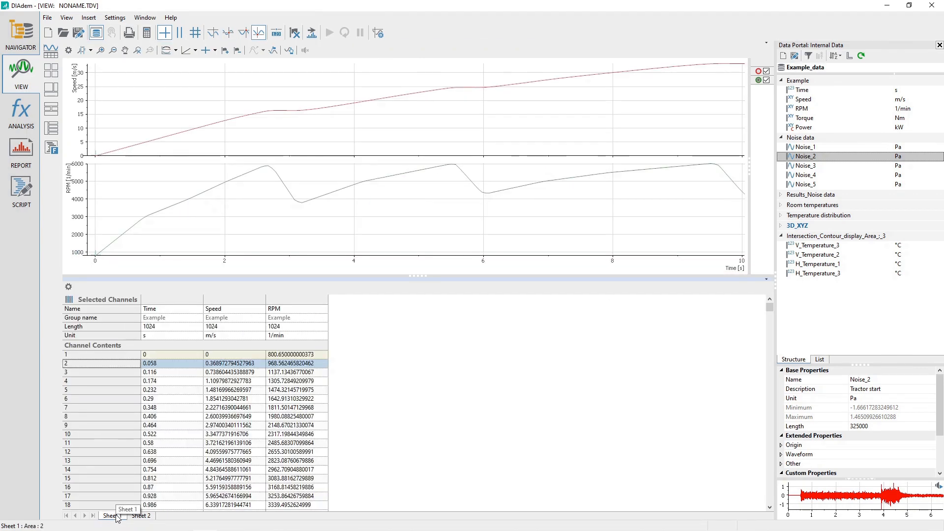
pyautogui.rightClick(119, 518)
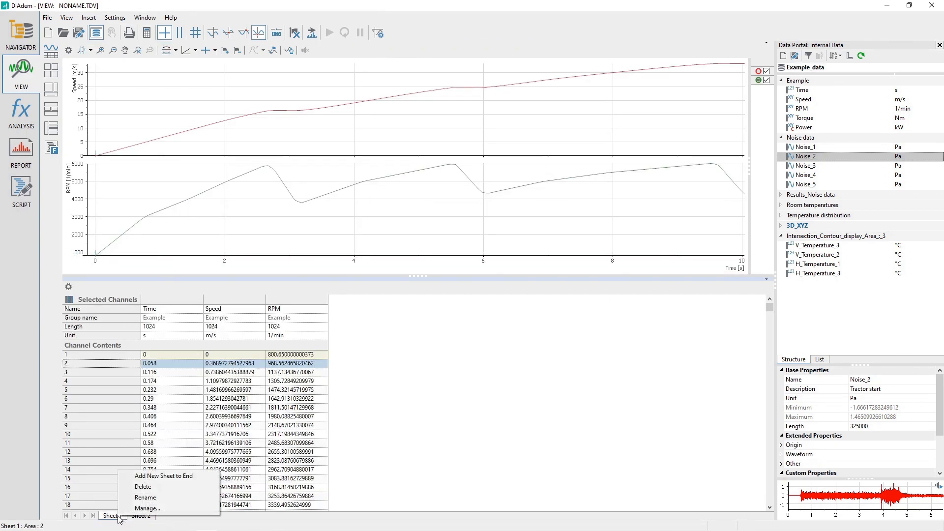
pyautogui.click(191, 476)
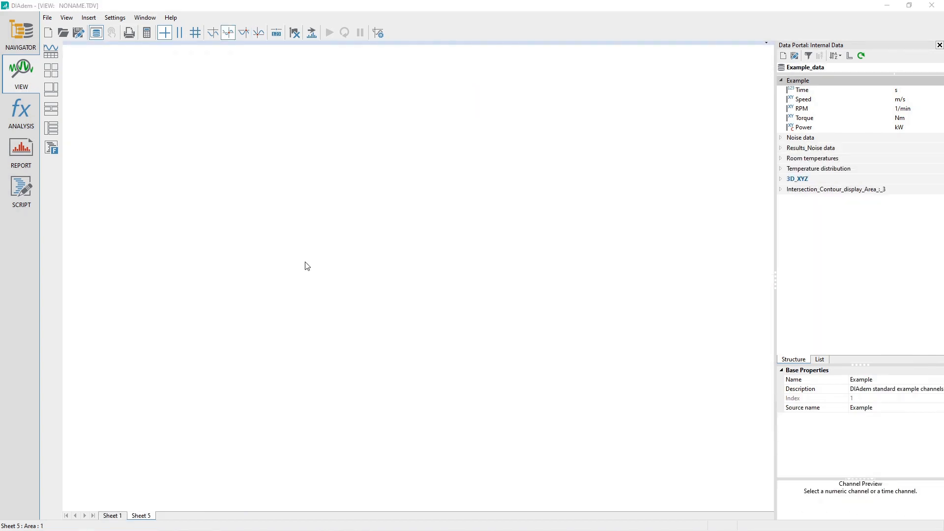
# Collapse the Example channel group and expand the Noise data group in the Data Portal
pyautogui.click(781, 80)
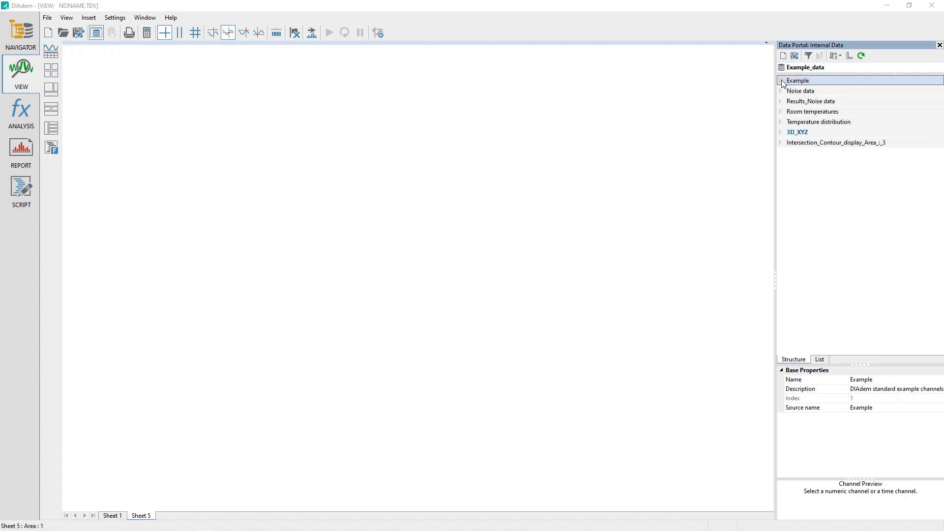
pyautogui.click(800, 91)
pyautogui.rightClick(801, 92)
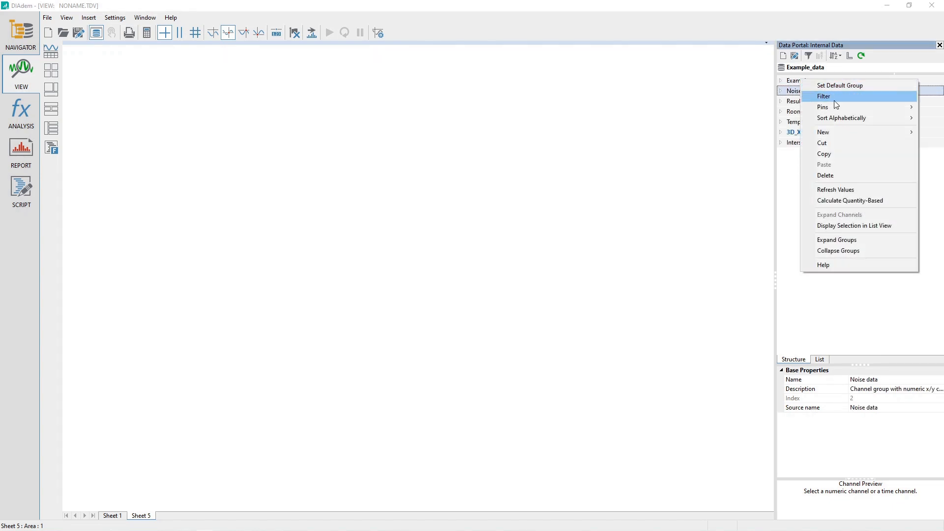
pyautogui.click(868, 244)
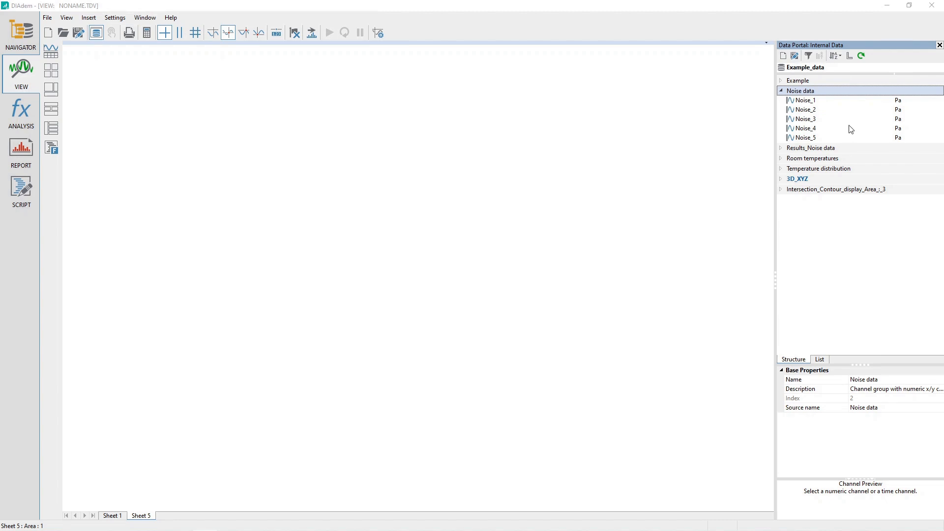
# Display the Noise_2 channel in a 2D axis system on the empty sheet
pyautogui.click(826, 112)
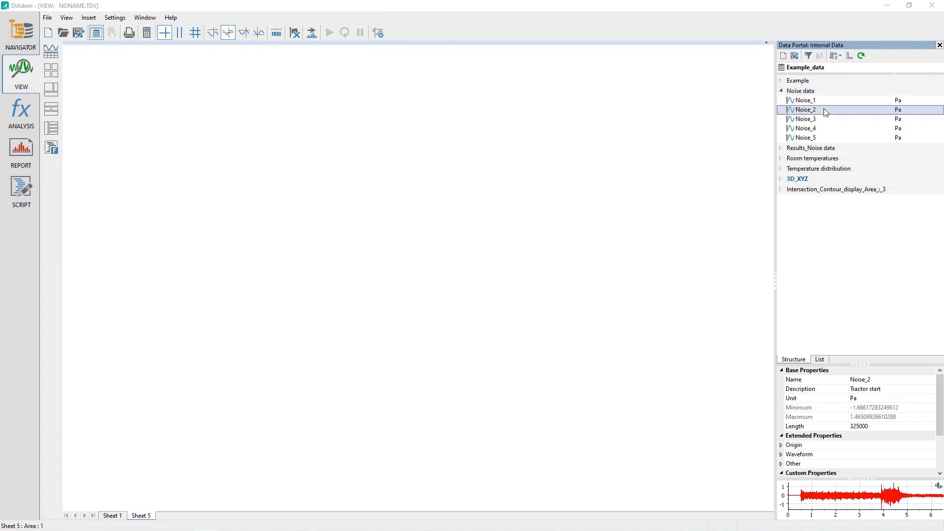
pyautogui.moveTo(825, 112); pyautogui.dragTo(379, 159)
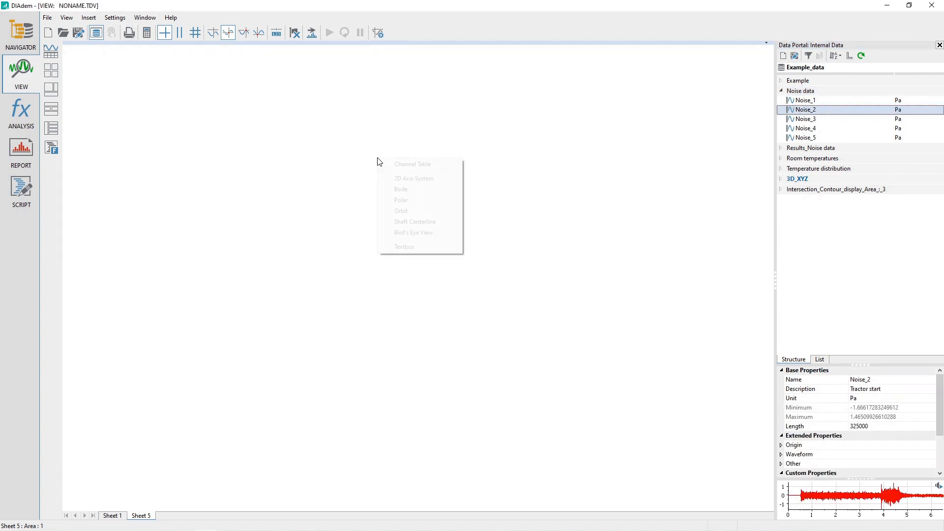
pyautogui.click(455, 178)
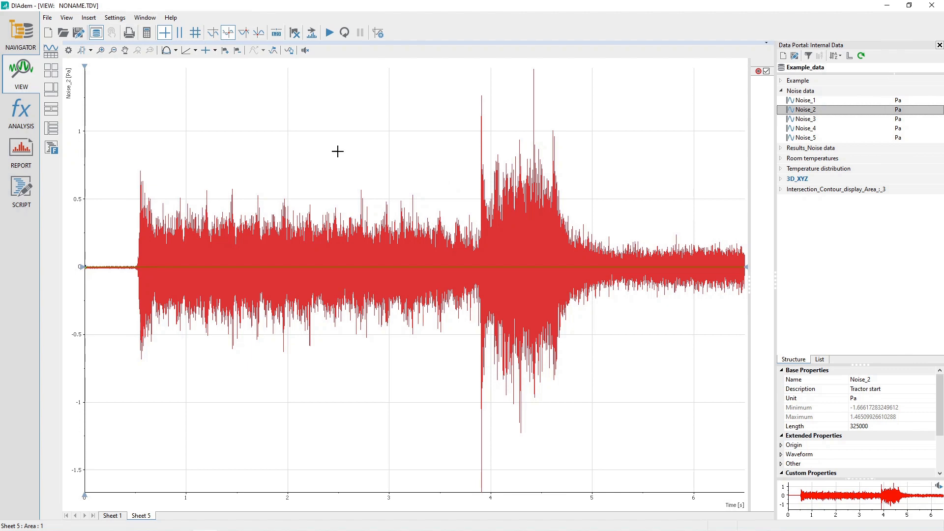
# Band-zoom the Noise_2 curve around its extreme negative spike, narrowing the time range to about 3.9073 to 3.9099 s
pyautogui.click(91, 50)
pyautogui.click(101, 62)
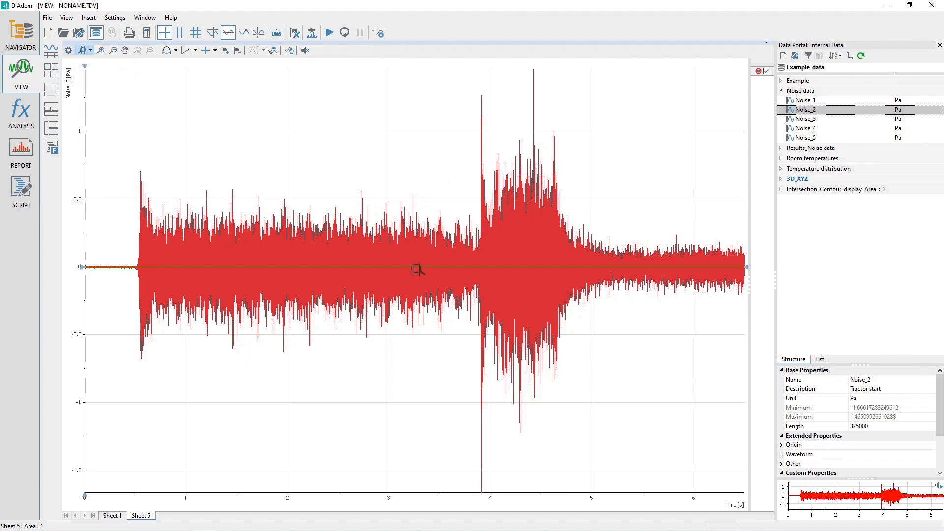
pyautogui.moveTo(477, 393); pyautogui.dragTo(486, 393)
pyautogui.click(90, 49)
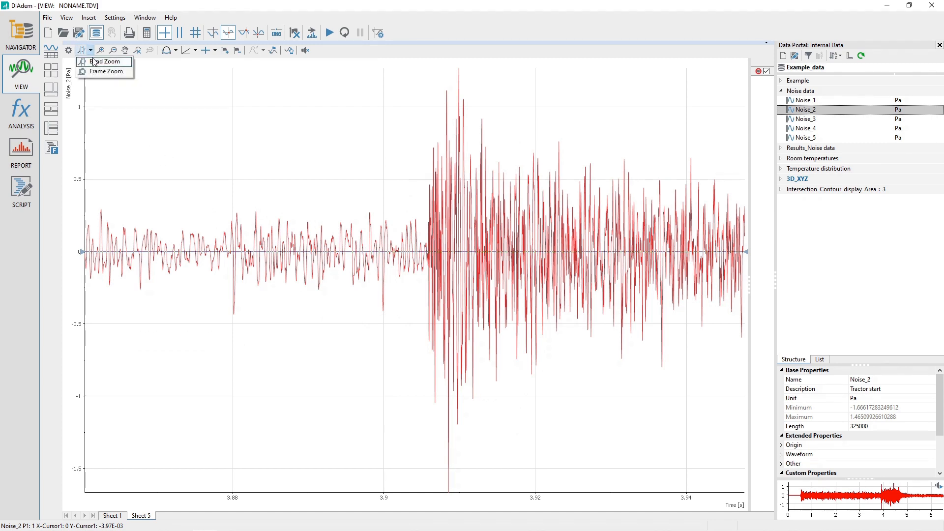
pyautogui.click(99, 62)
pyautogui.moveTo(439, 420); pyautogui.dragTo(460, 420)
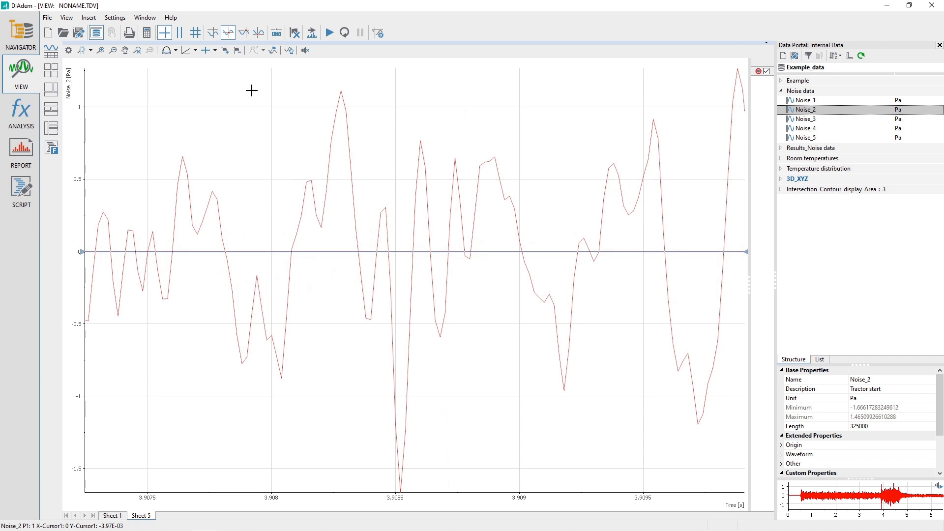
# Switch the curve cursor to snap to local minima and place it on the deepest negative peak, at about 3.9085 s
pyautogui.click(259, 33)
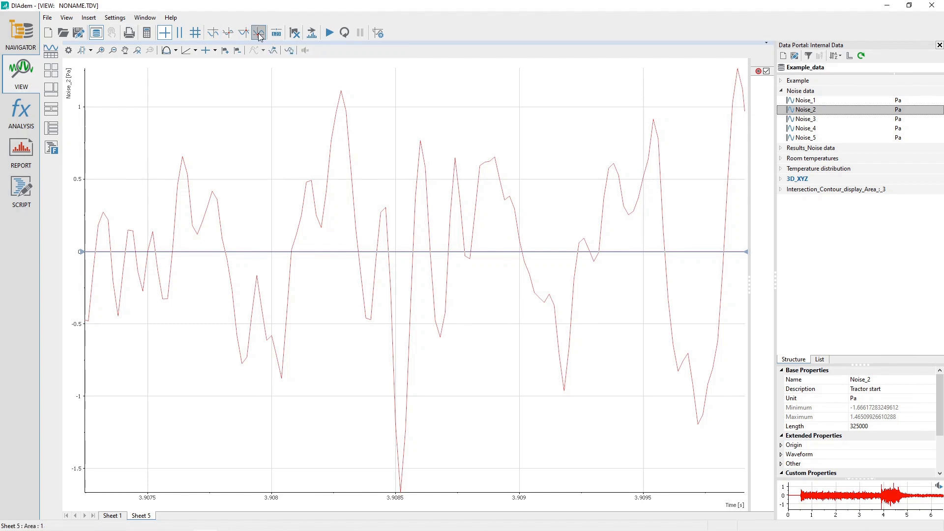
pyautogui.click(400, 325)
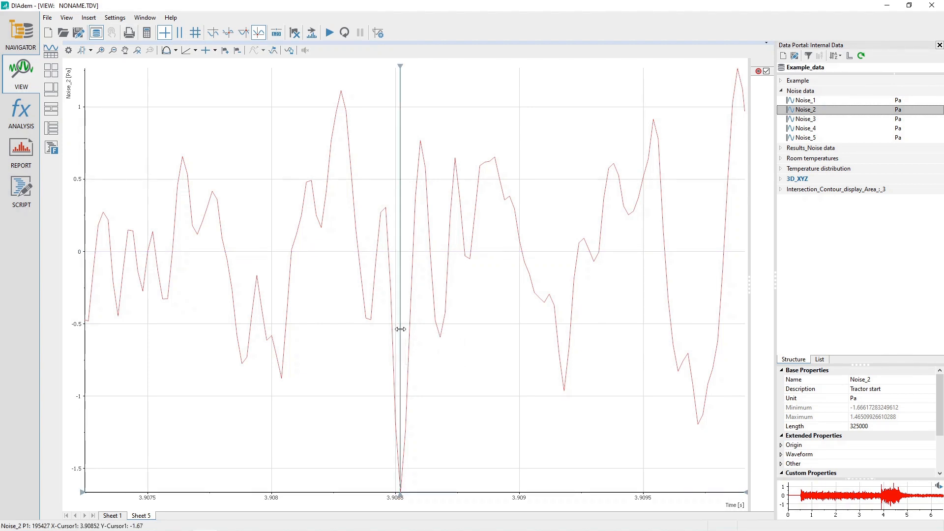
pyautogui.moveTo(400, 329)
pyautogui.press('Left')
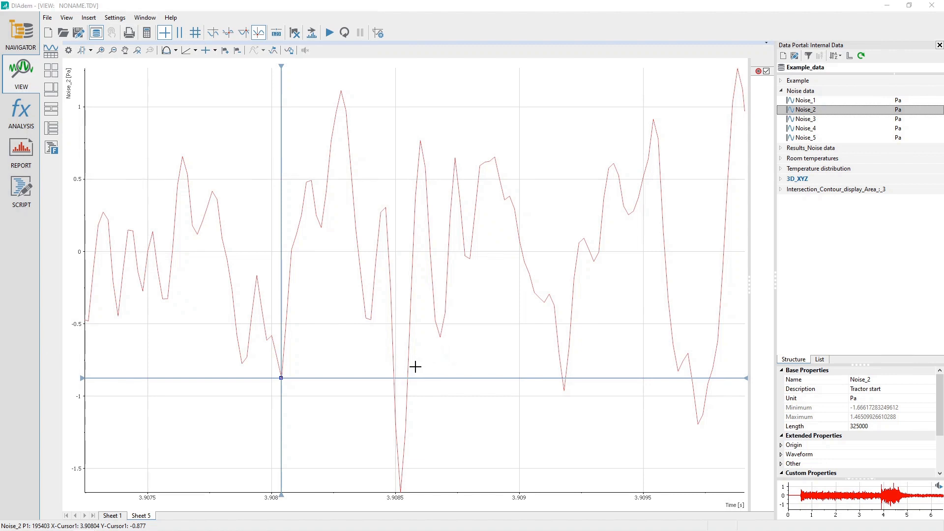
pyautogui.click(400, 356)
pyautogui.moveTo(401, 342)
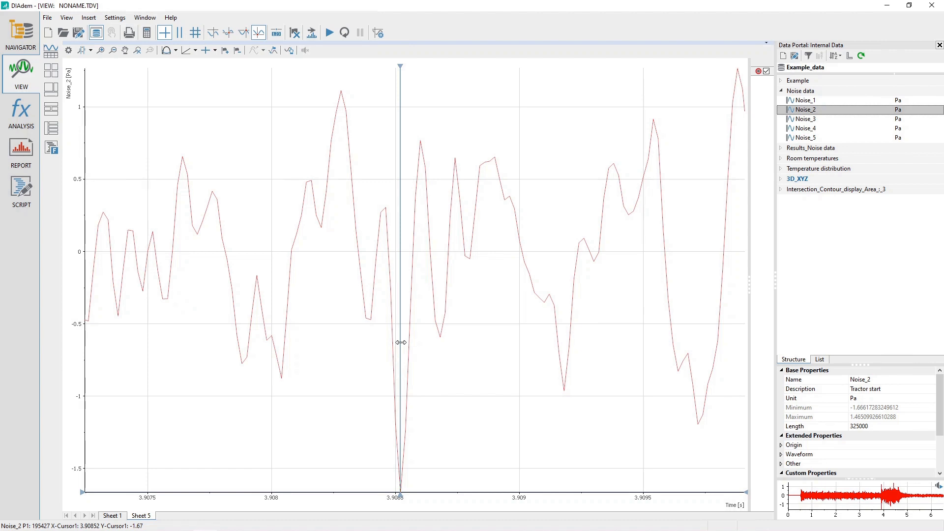
# Add a new empty area below the Noise_2 curve display
pyautogui.rightClick(319, 285)
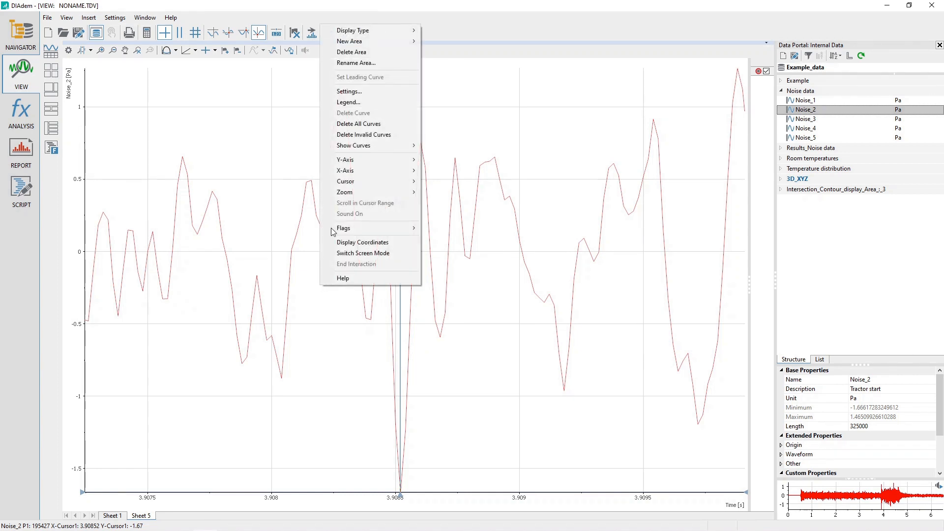
pyautogui.moveTo(379, 42)
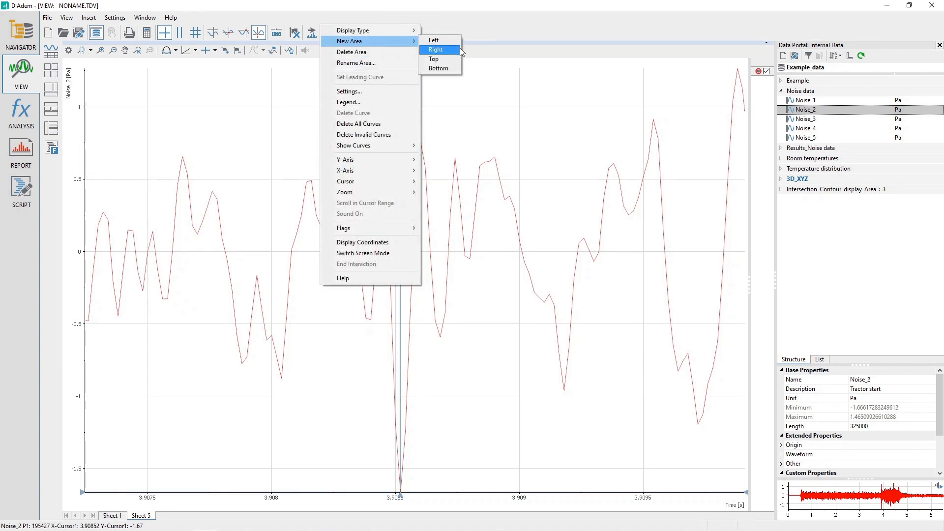
pyautogui.click(439, 68)
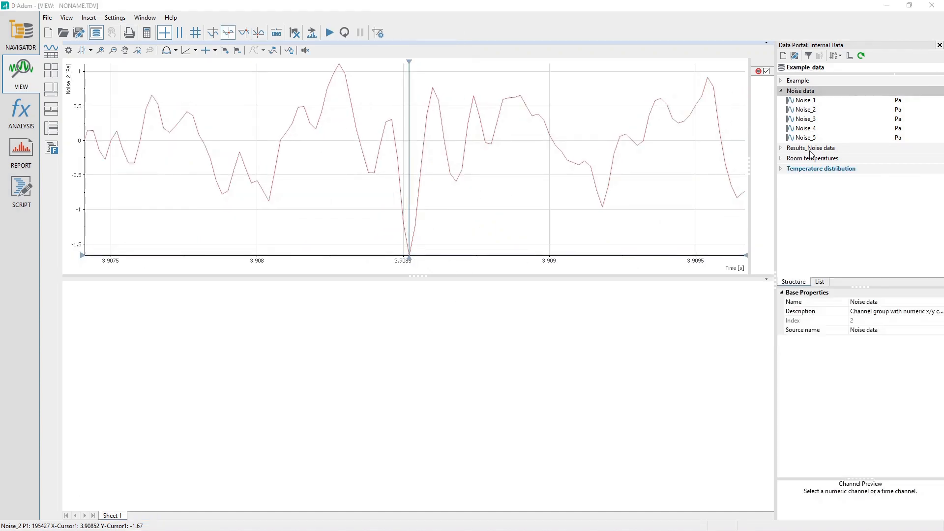
# Display all channels of the Noise data group as a channel table in the empty area
pyautogui.click(808, 91)
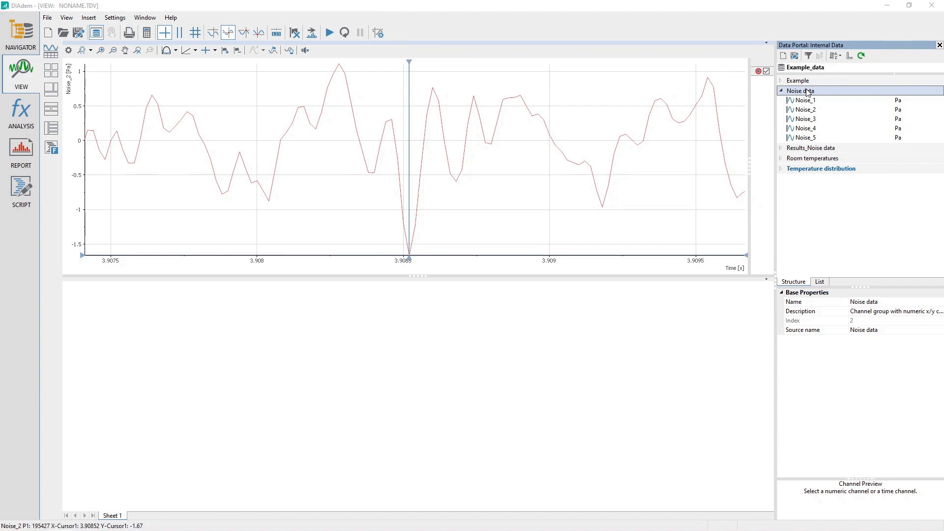
pyautogui.rightClick(406, 310)
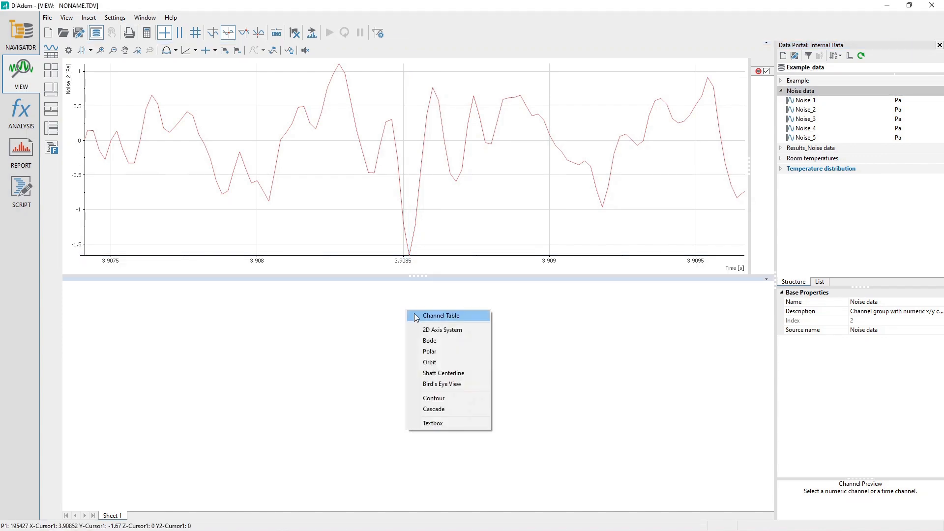
pyautogui.click(468, 316)
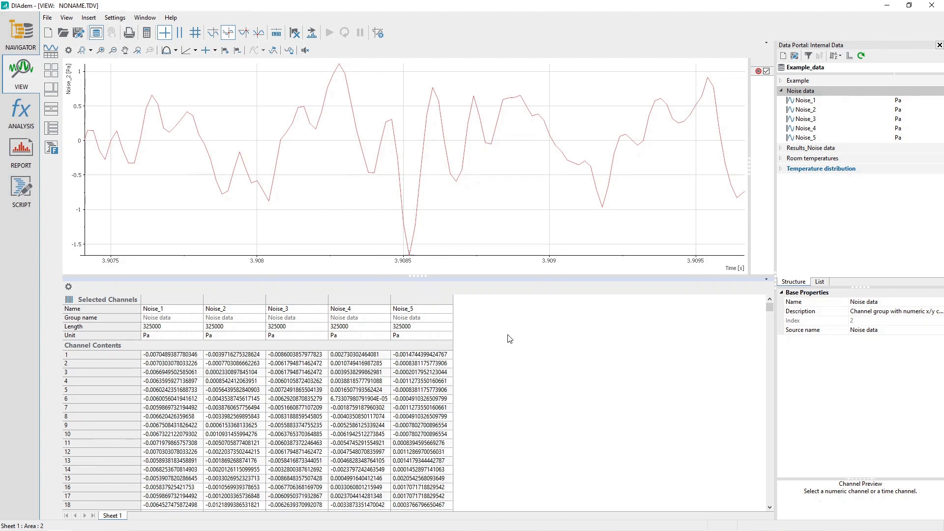
# Go to row 195427 of the Noise_1 channel in the channel table
pyautogui.click(63, 21)
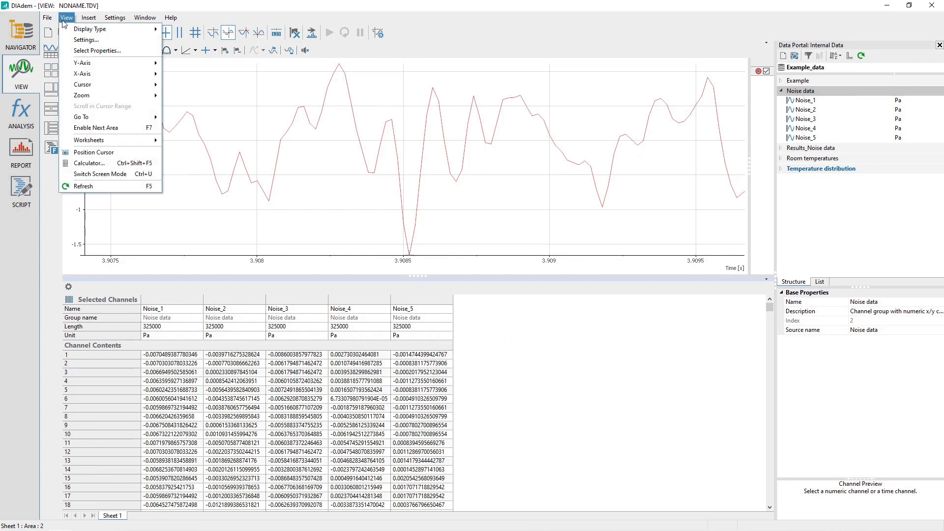
pyautogui.moveTo(82, 73)
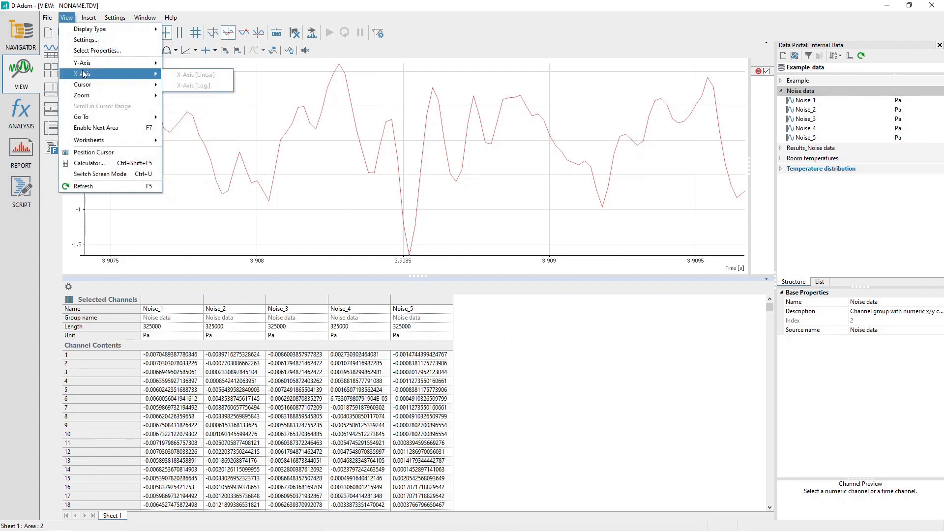
pyautogui.moveTo(103, 121)
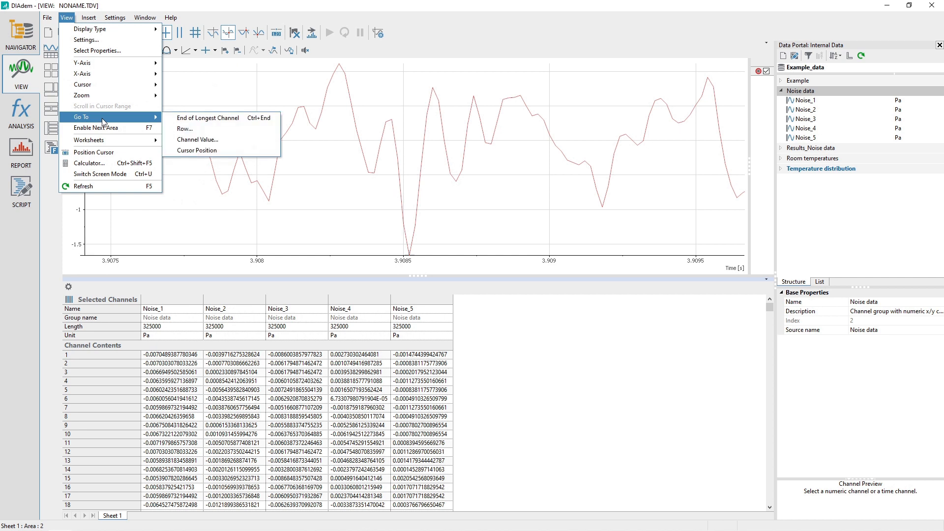
pyautogui.click(185, 128)
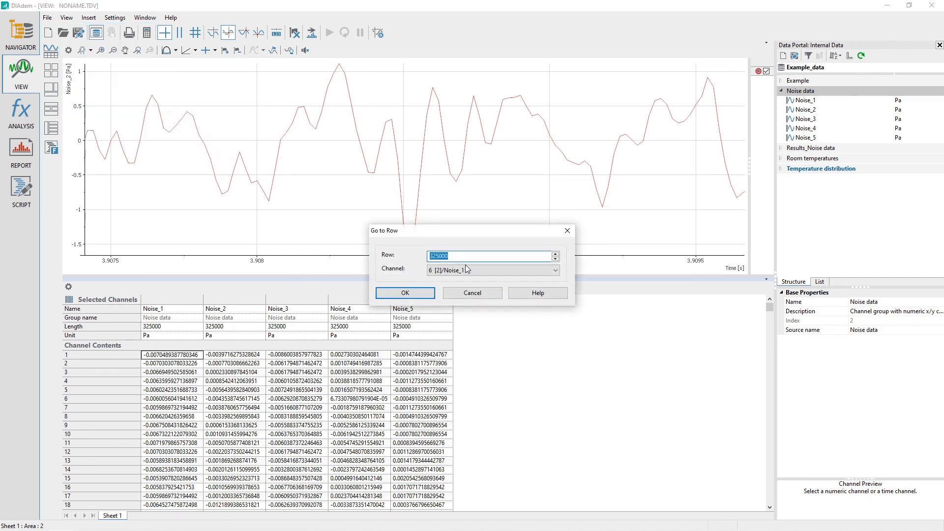
pyautogui.write('195427')
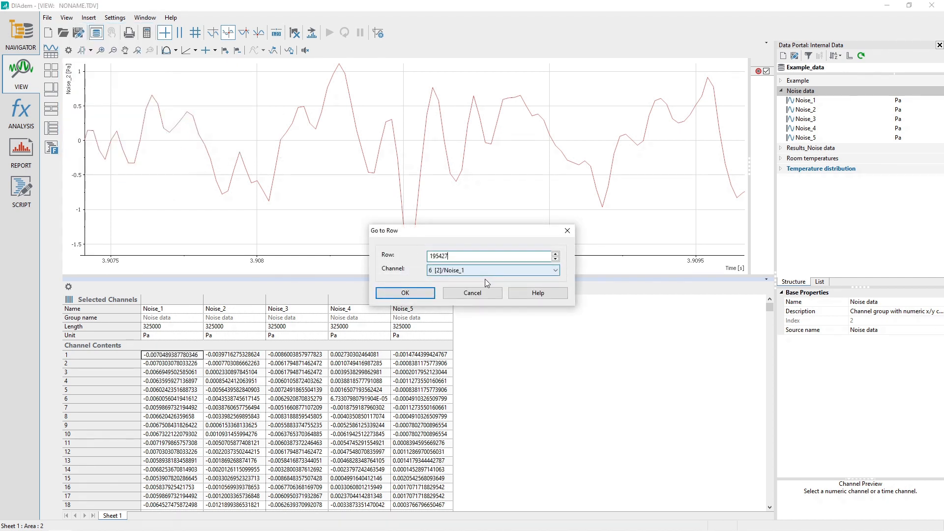
pyautogui.click(415, 293)
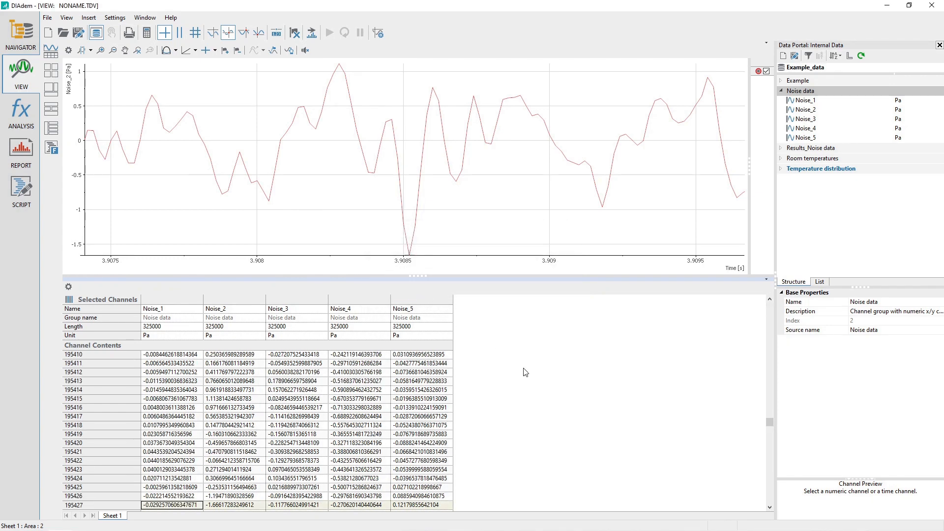
# Select the entire row 195427 across all noise channels and cut its data from the channel table
pyautogui.click(769, 508)
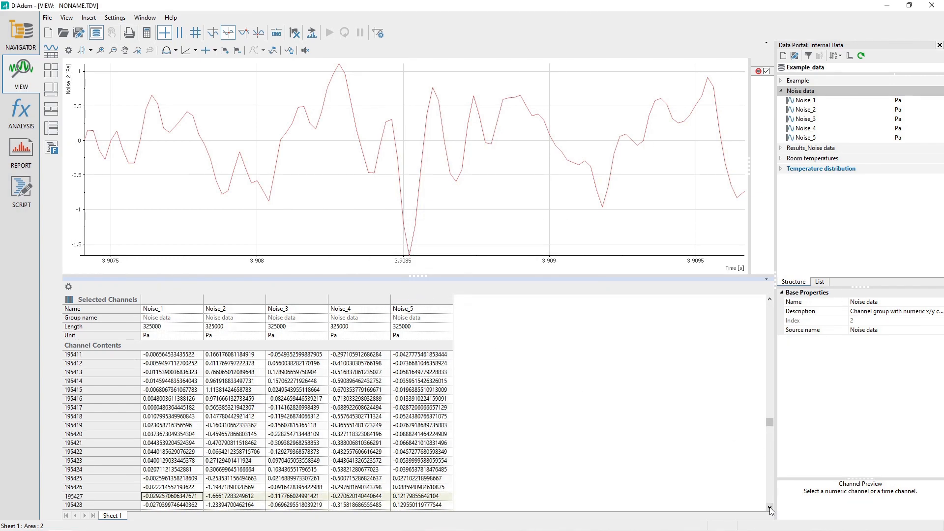
pyautogui.click(770, 508)
pyautogui.click(770, 508)
pyautogui.click(770, 508)
pyautogui.click(769, 507)
pyautogui.click(769, 507)
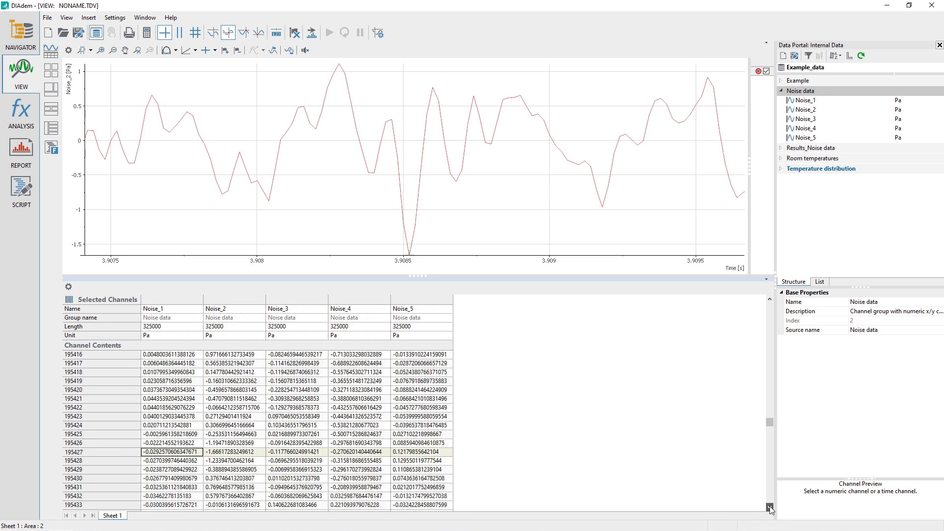
pyautogui.click(72, 452)
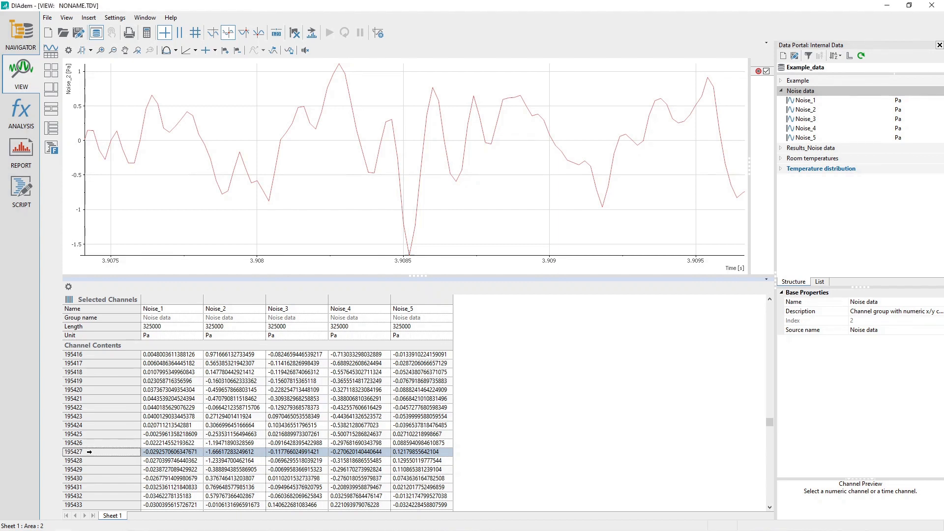
pyautogui.rightClick(89, 451)
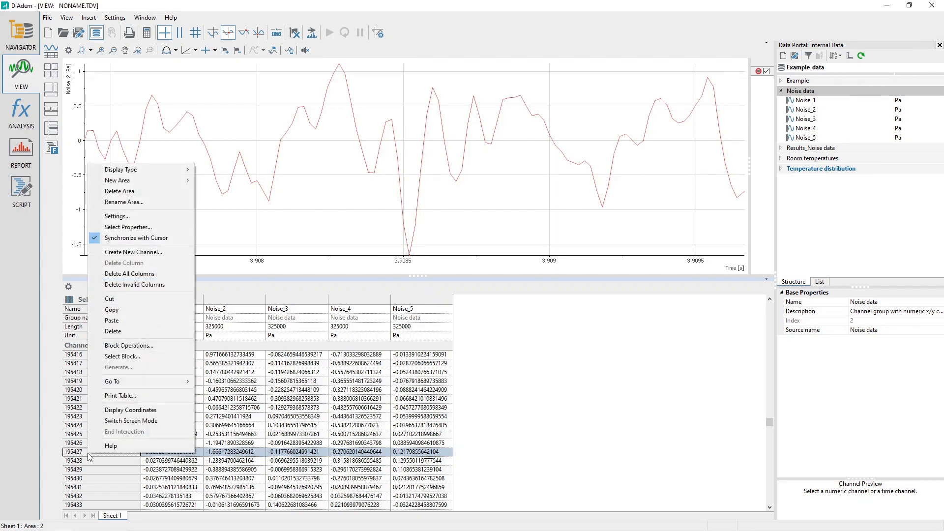
pyautogui.click(146, 300)
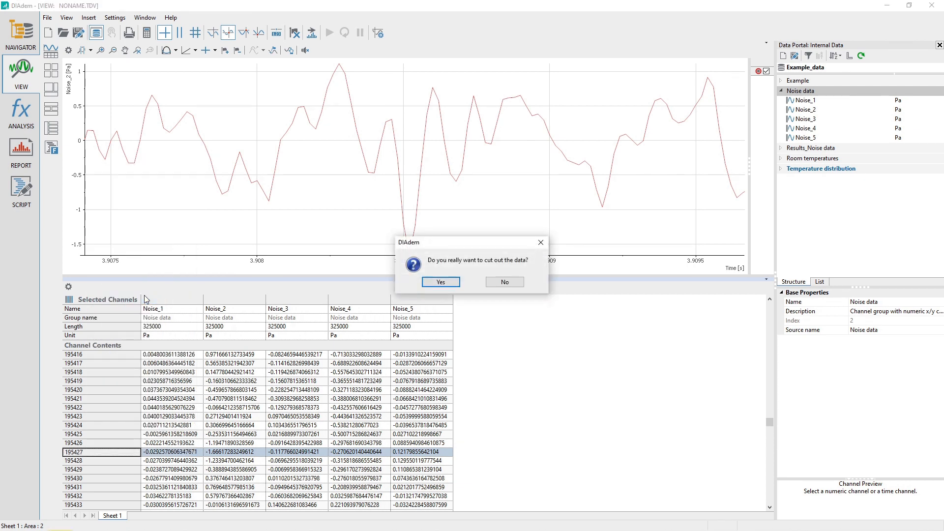
pyautogui.click(449, 283)
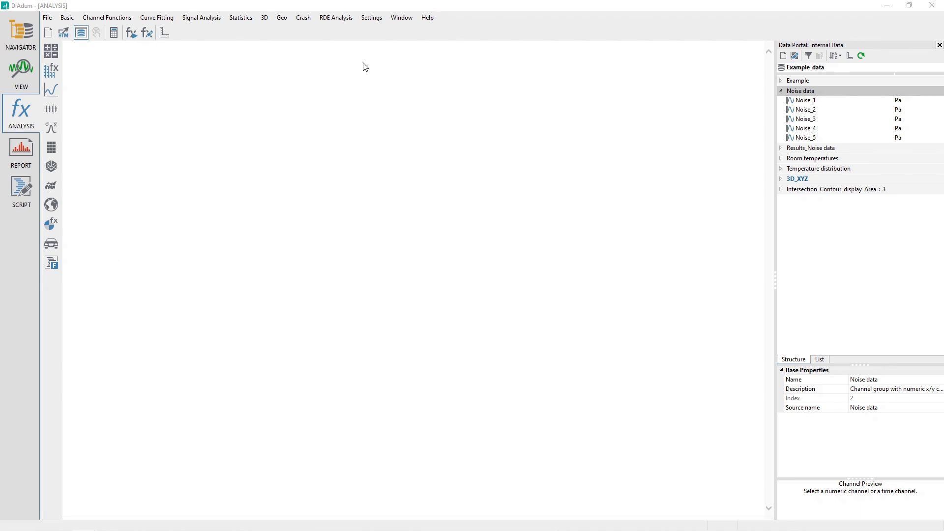
# Configure the VIEW flag settings to set removed points to Novalue and interpolate selected points linearly
pyautogui.click(373, 22)
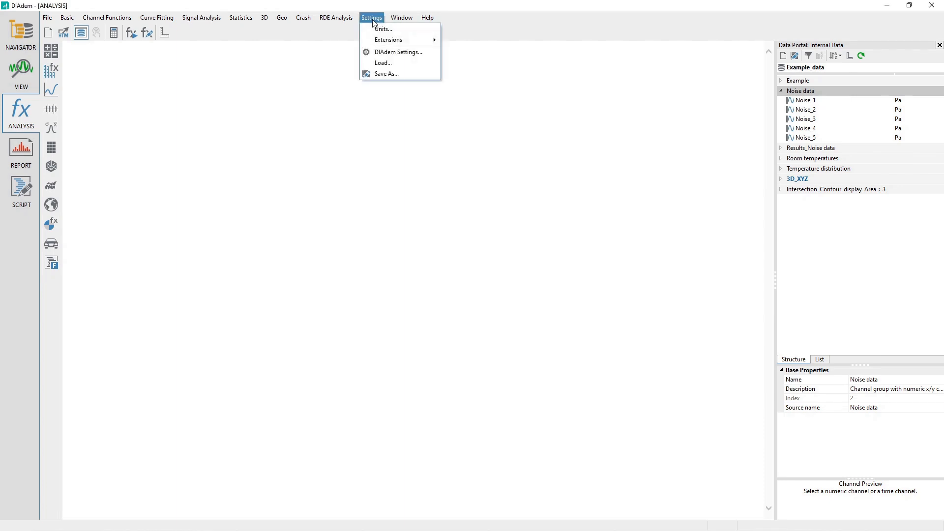
pyautogui.click(432, 57)
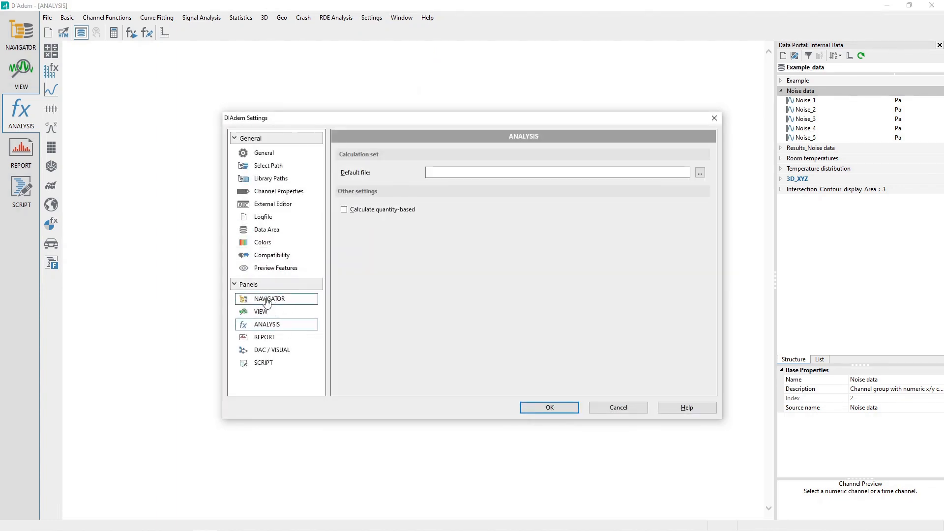
pyautogui.click(269, 315)
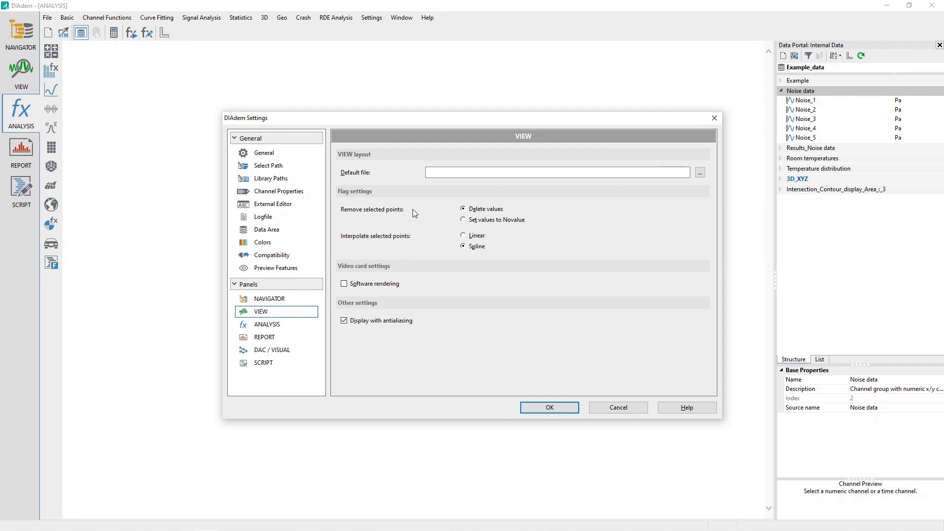
pyautogui.click(487, 221)
pyautogui.click(480, 235)
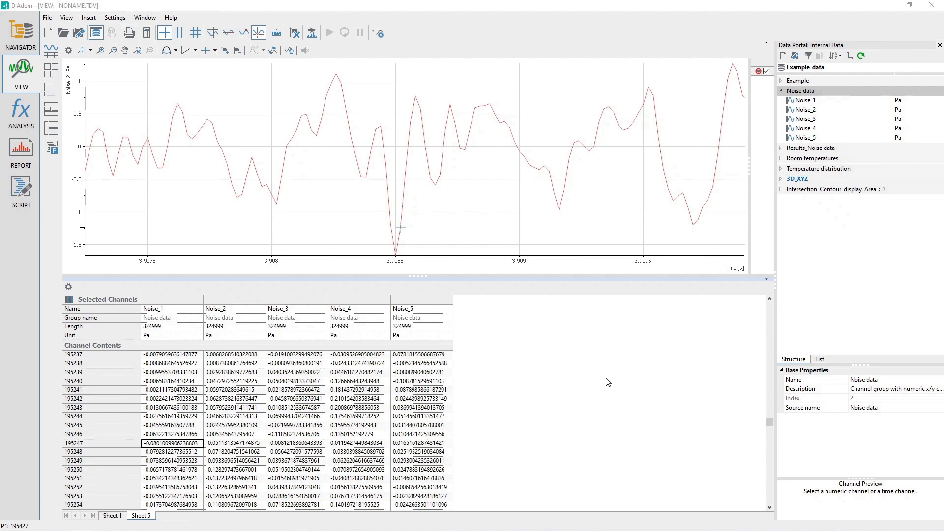
# Show the full Noise_2 curve again and move the curve cursor to its tallest peak near 4.43 s
pyautogui.click(137, 50)
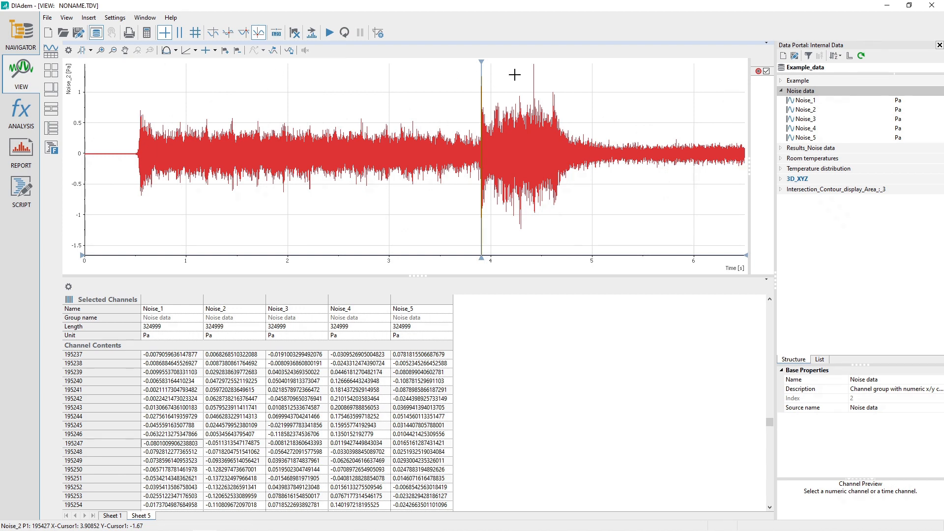
pyautogui.click(243, 33)
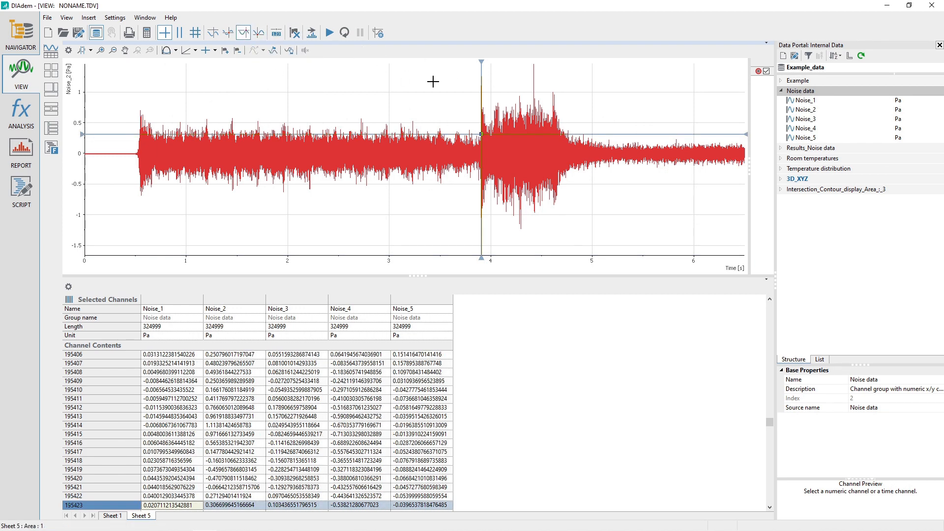
pyautogui.moveTo(506, 72); pyautogui.dragTo(534, 76)
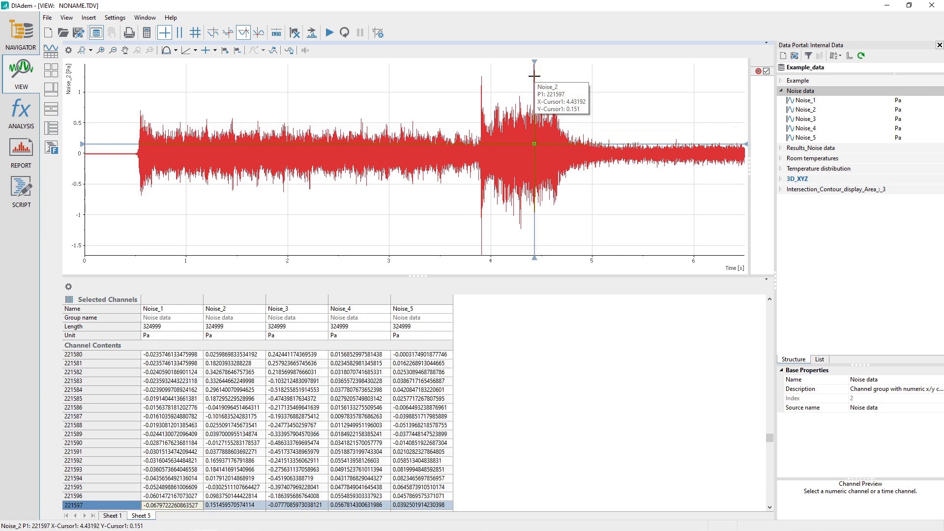
# Enlarge the narrow time range around the Noise_2 peak near 4.4235 s using Band Zoom twice
pyautogui.click(90, 50)
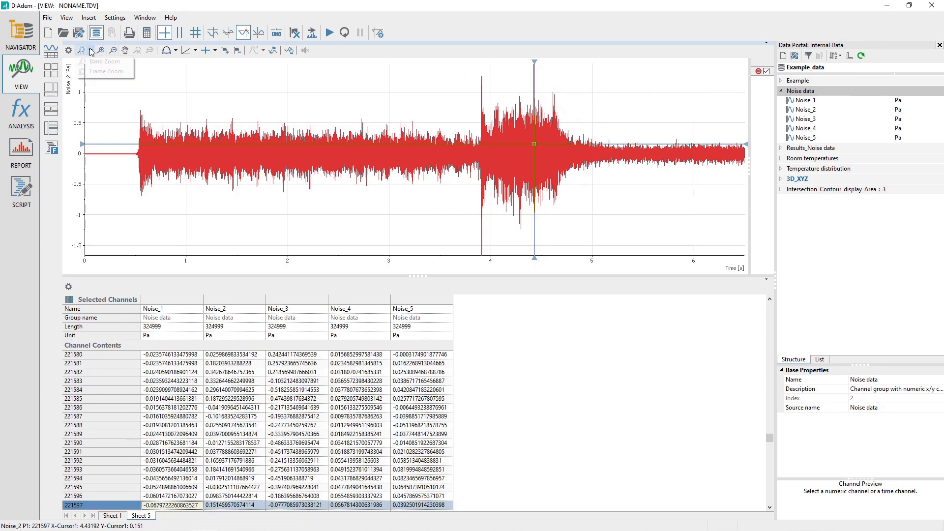
pyautogui.click(97, 61)
pyautogui.moveTo(535, 79); pyautogui.dragTo(542, 79)
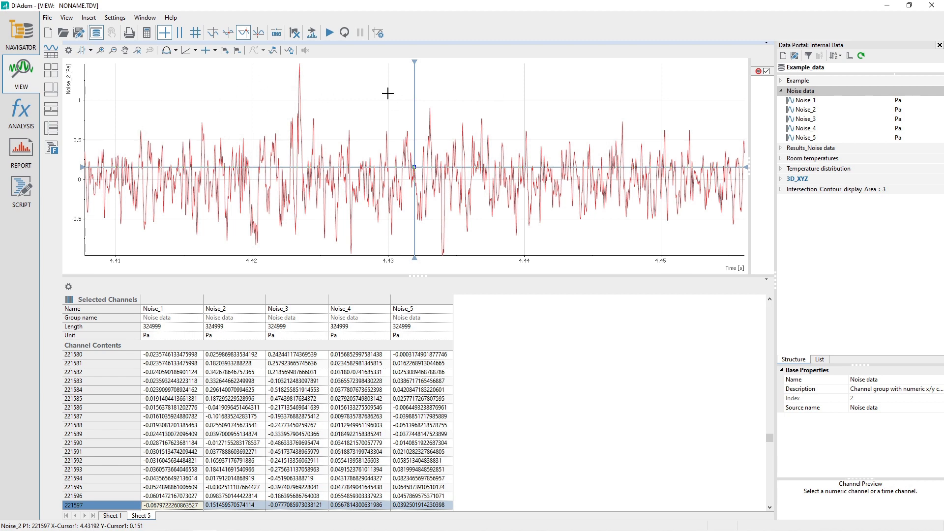
pyautogui.click(242, 93)
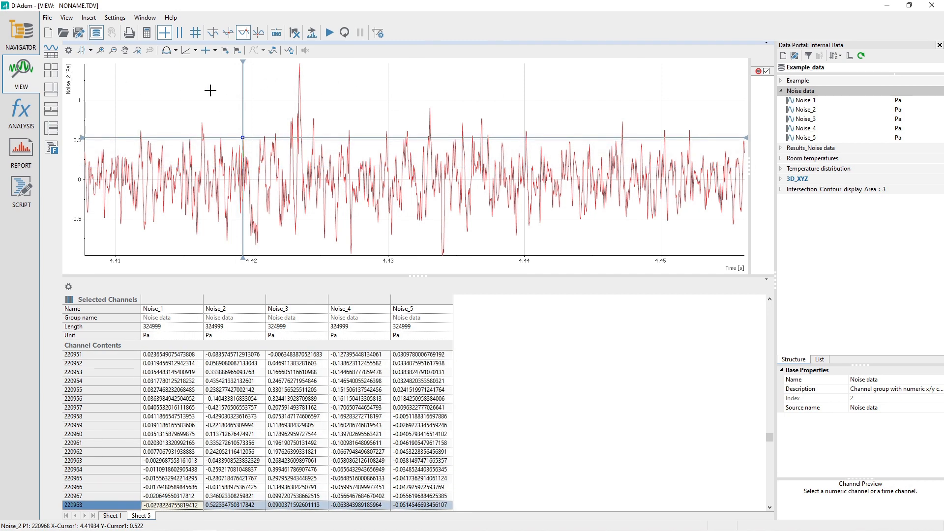
pyautogui.click(90, 50)
pyautogui.click(118, 63)
pyautogui.moveTo(295, 85); pyautogui.dragTo(304, 85)
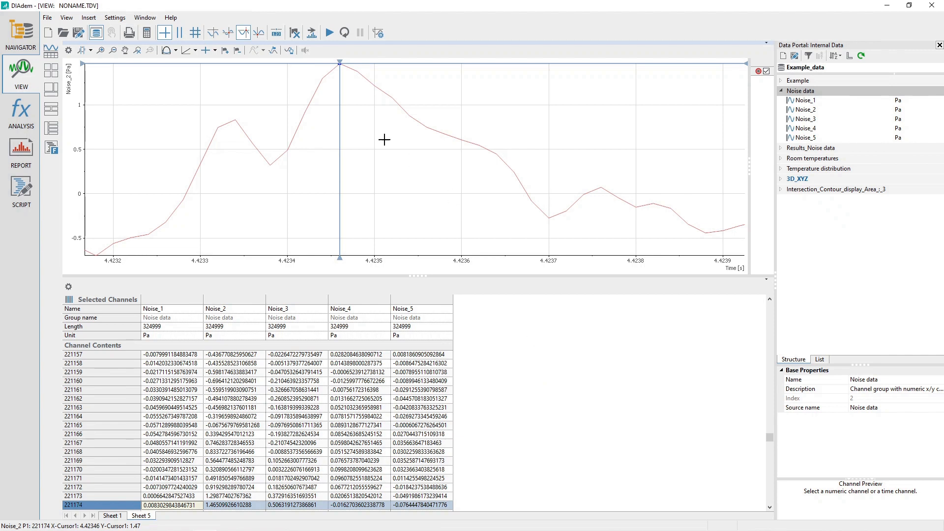
# Flag the Noise_2 peak point in row 221174 and delete the flagged data point
pyautogui.click(222, 53)
pyautogui.click(482, 163)
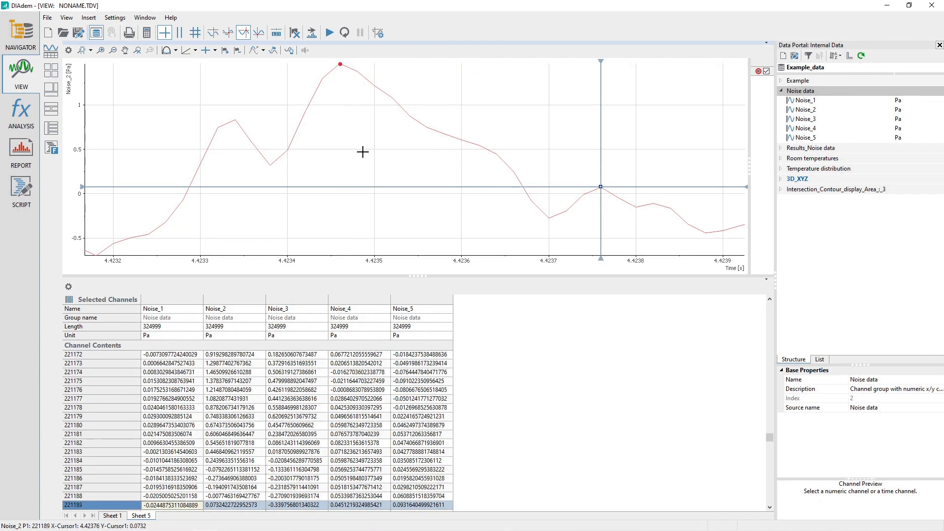
pyautogui.click(263, 50)
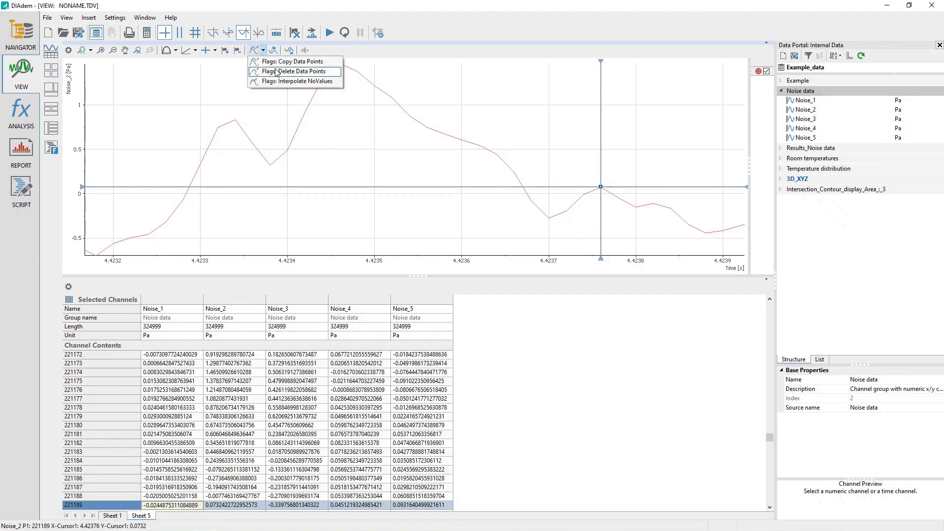
pyautogui.click(276, 71)
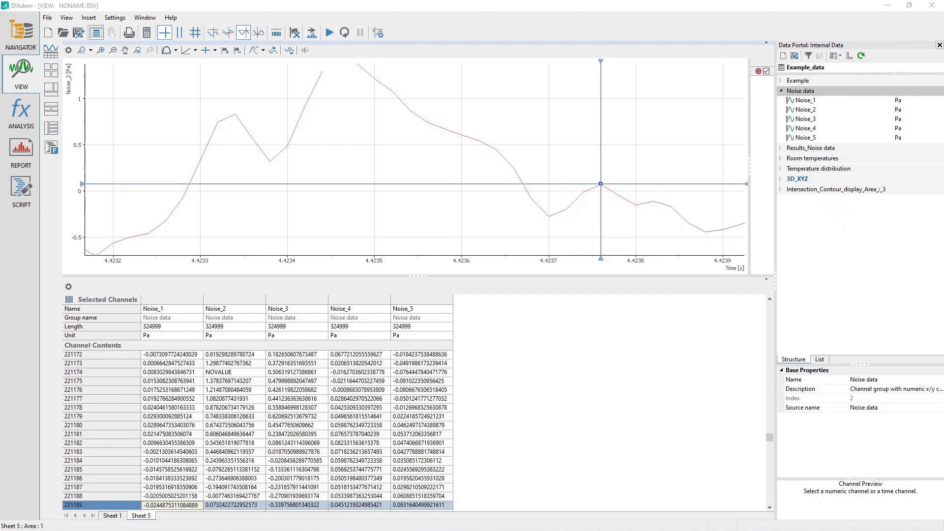
# Select row 221174 in the channel table and place the cursor on the matching gap in the Noise_2 curve using the free cursor
pyautogui.click(342, 126)
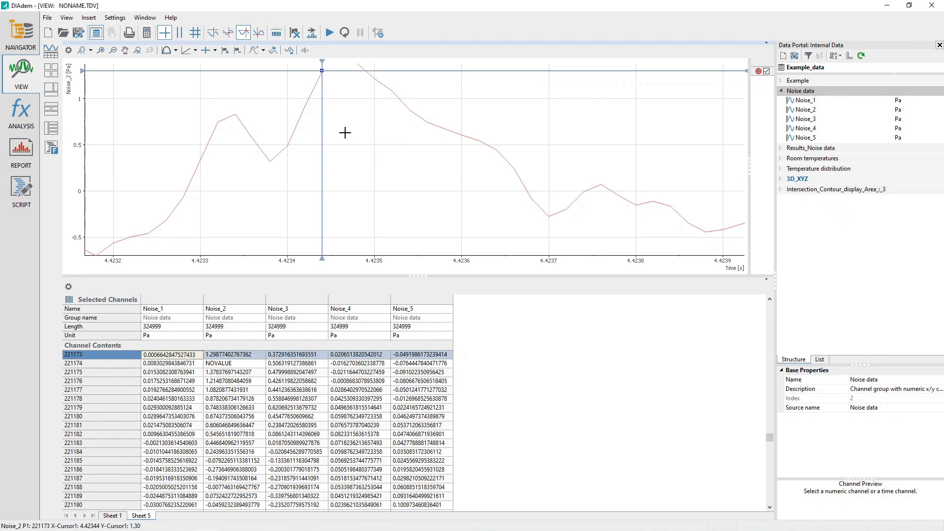
pyautogui.click(82, 363)
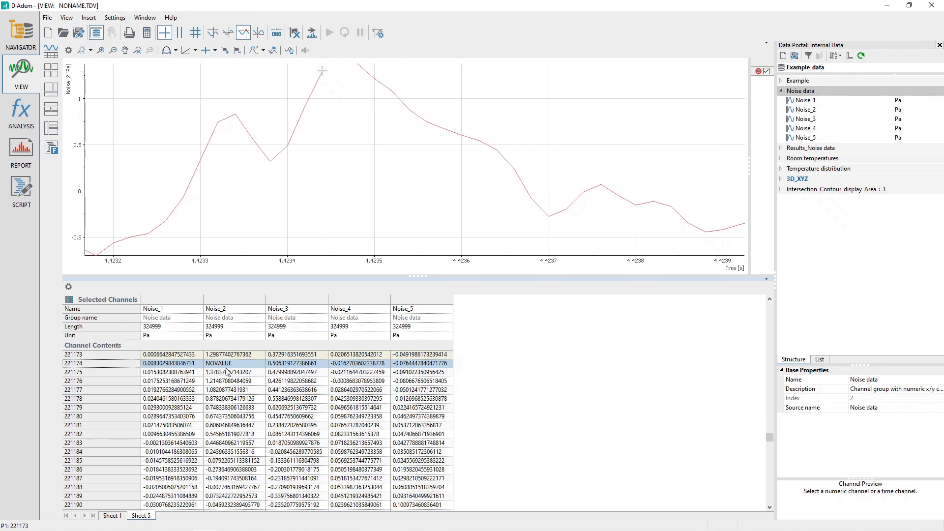
pyautogui.click(213, 32)
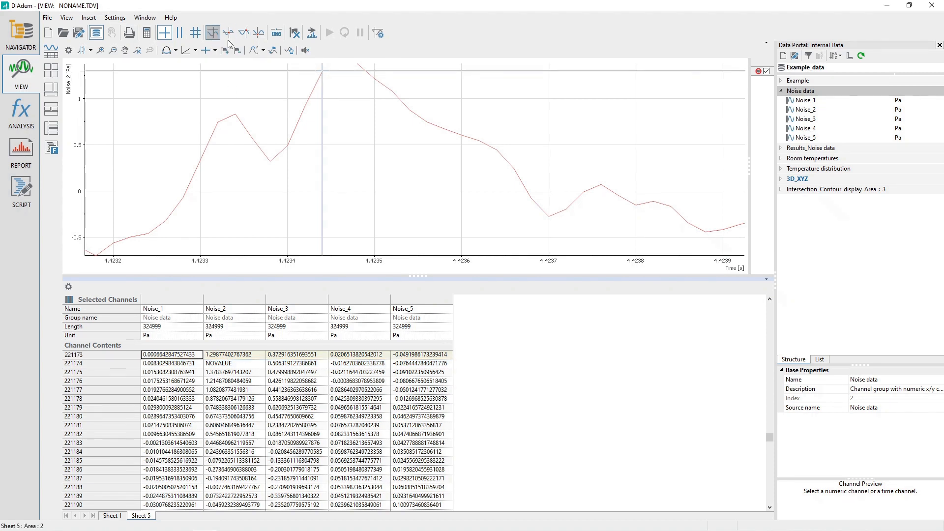
pyautogui.moveTo(322, 84); pyautogui.dragTo(340, 86)
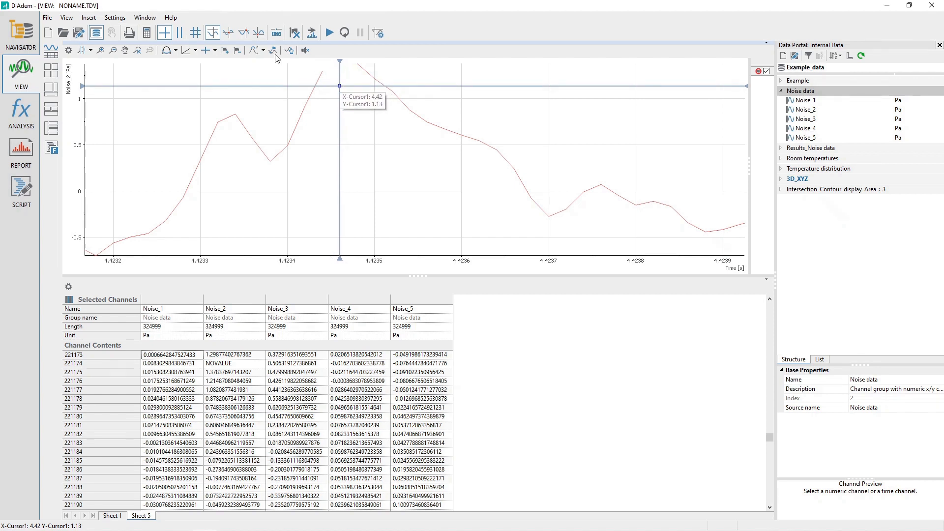
pyautogui.click(228, 32)
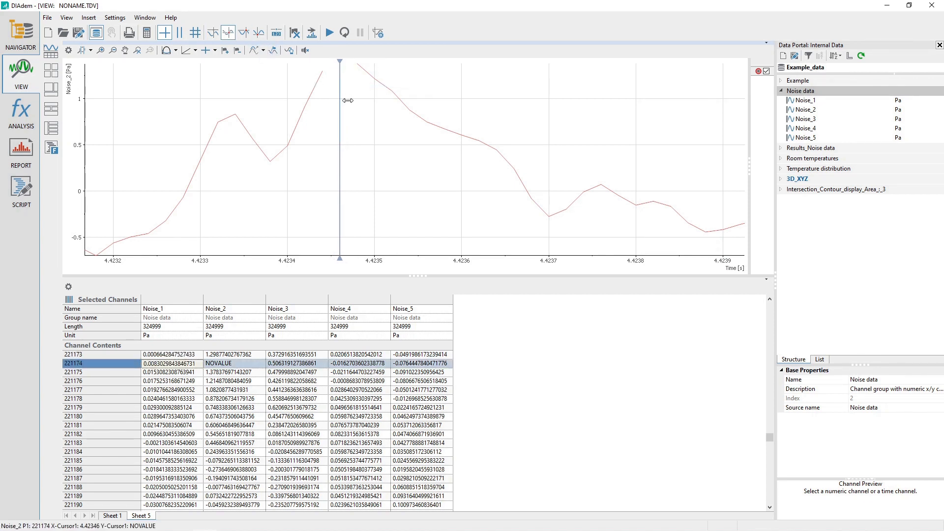
pyautogui.moveTo(340, 101)
# Interpolate the NoValue of Noise_2 in row 221174 and move the cursor off that point to row 221178
pyautogui.click(801, 91)
pyautogui.click(264, 50)
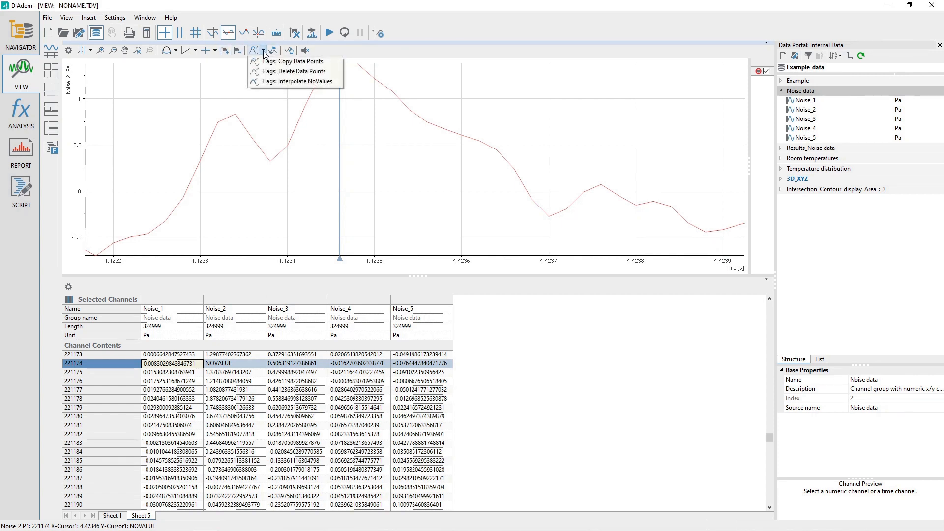
pyautogui.click(336, 82)
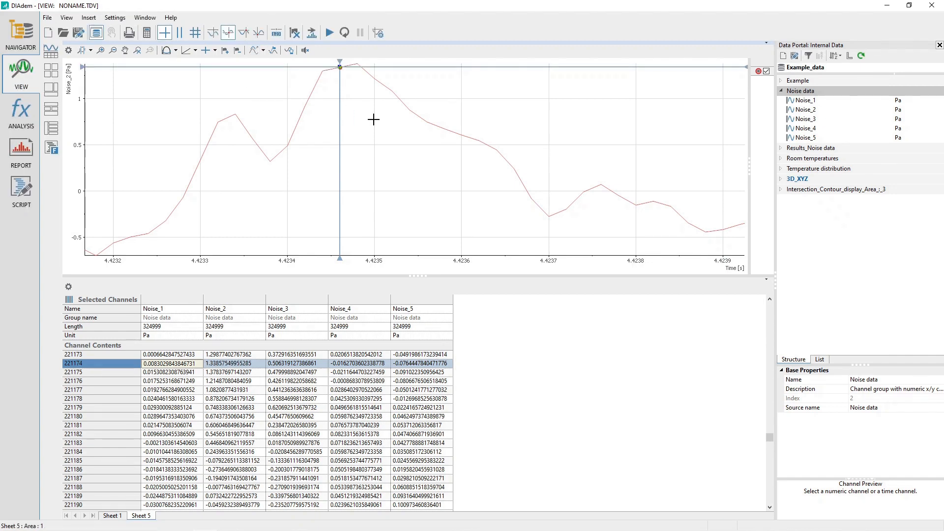
pyautogui.click(408, 121)
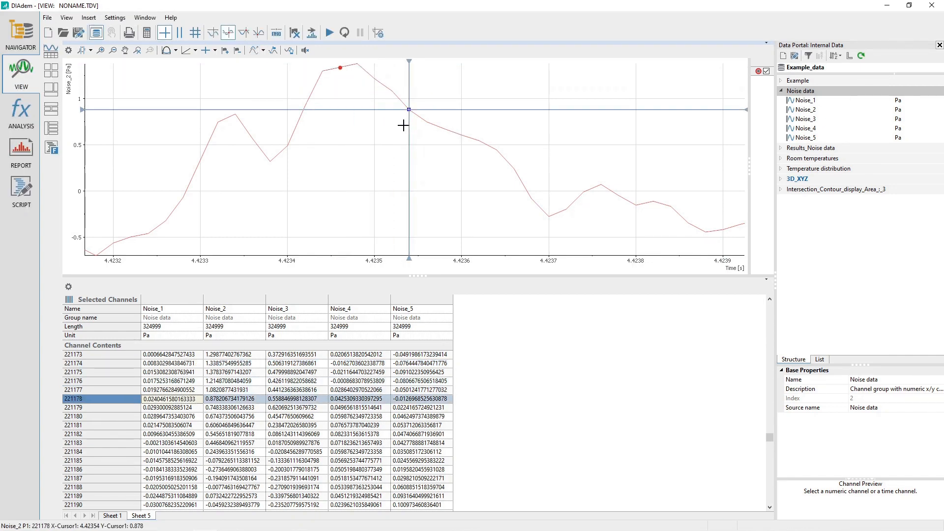